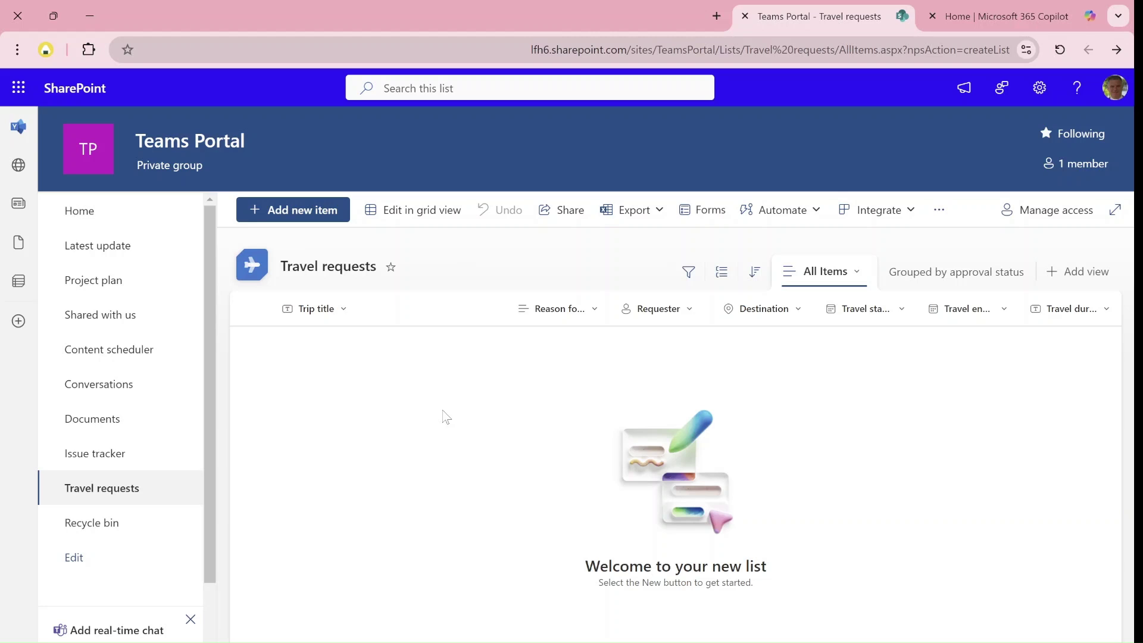
Open the Travel Request Form from the list's forms and scroll through its branching rules.
{"action": "left_click", "coordinate": [712, 213]}
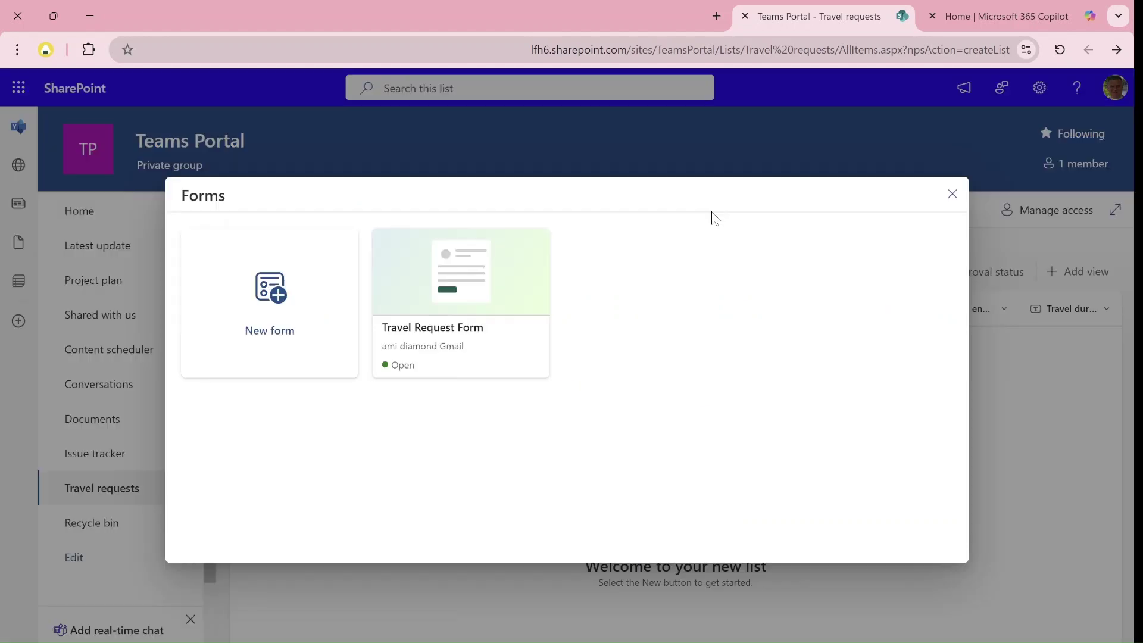
{"action": "left_click", "coordinate": [463, 271]}
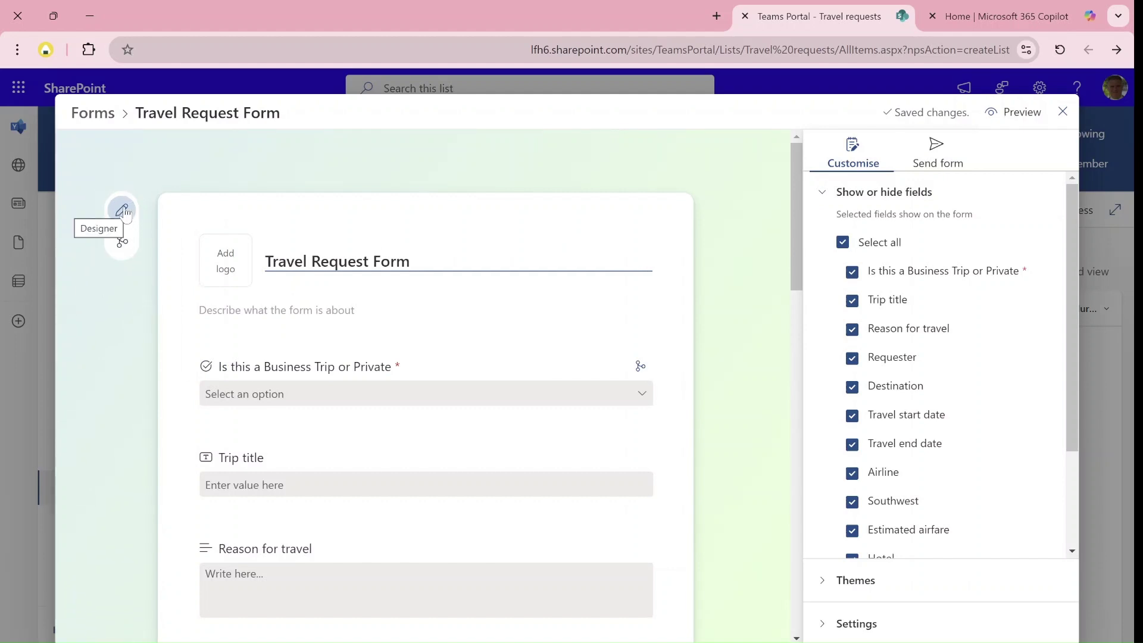
{"action": "left_click", "coordinate": [123, 250]}
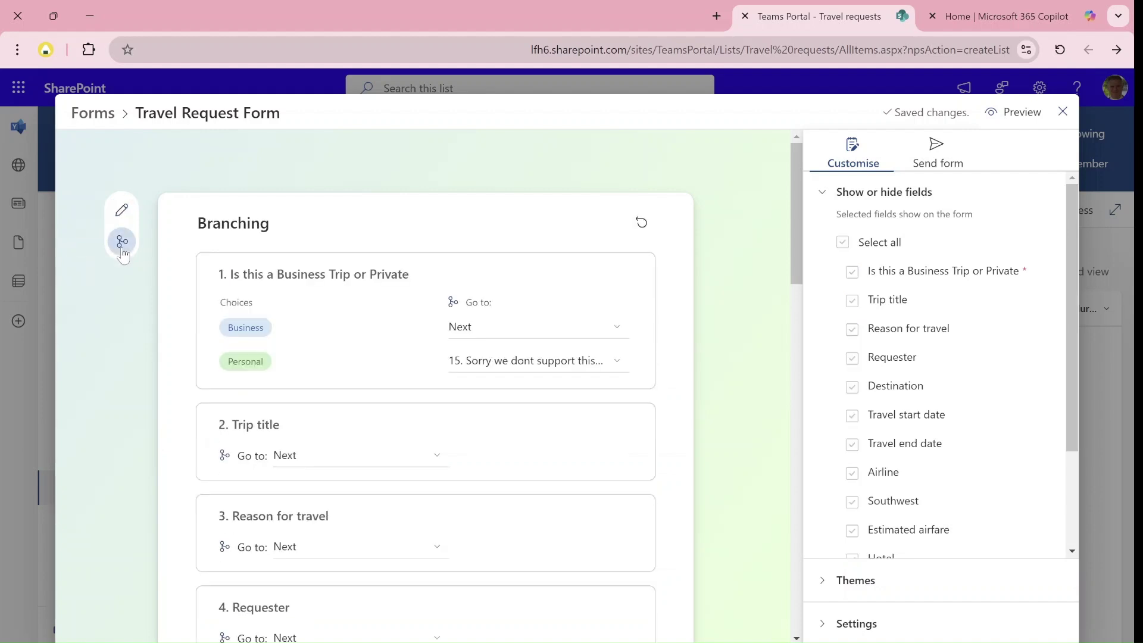
{"action": "left_click_drag", "start_coordinate": [796, 217], "coordinate": [760, 154]}
Copy the Travel Request Form's share link and load it in a new browser tab.
{"action": "left_click", "coordinate": [938, 163]}
{"action": "left_click", "coordinate": [860, 223]}
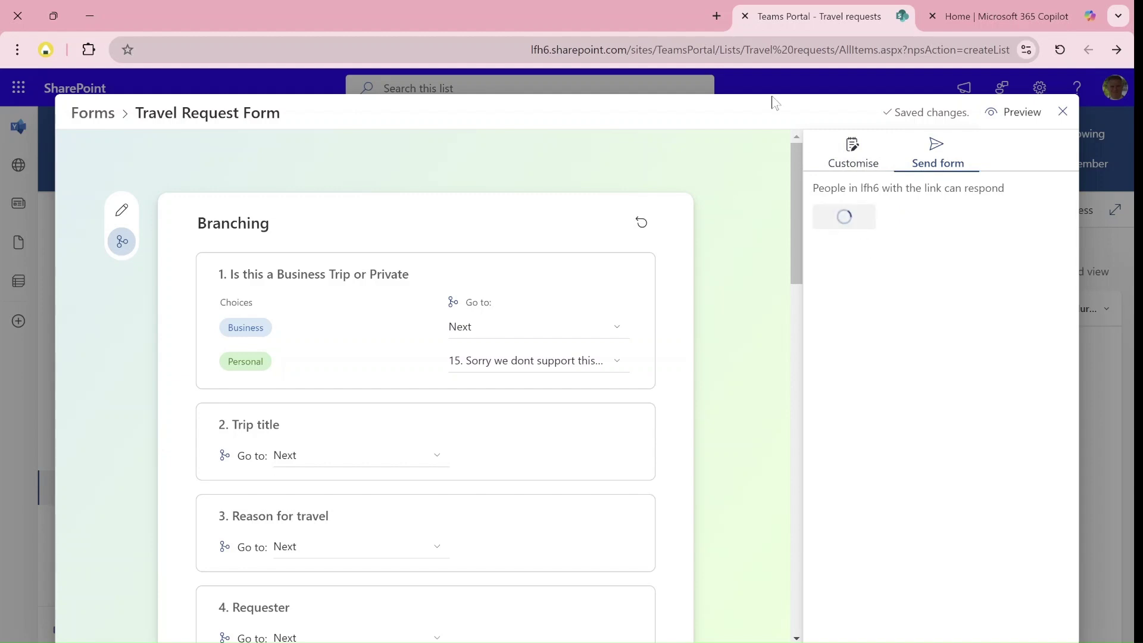
{"action": "left_click", "coordinate": [717, 16]}
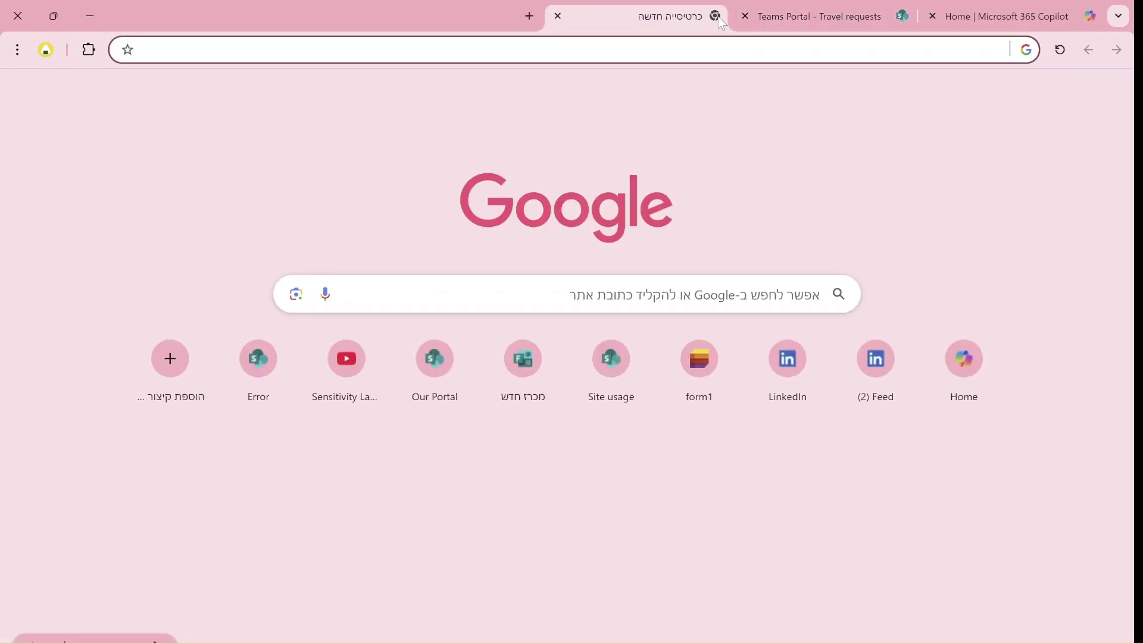
{"action": "key", "text": "ctrl+v"}
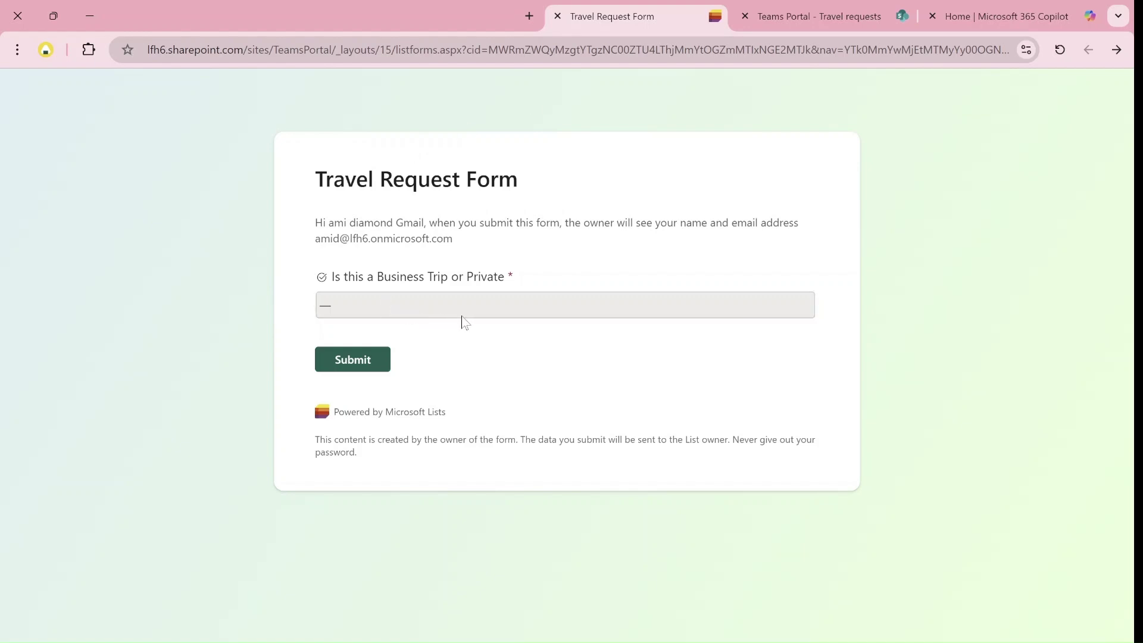
Answer Personal to Business Trip or Private on the live form to test the branching.
{"action": "left_click", "coordinate": [564, 305]}
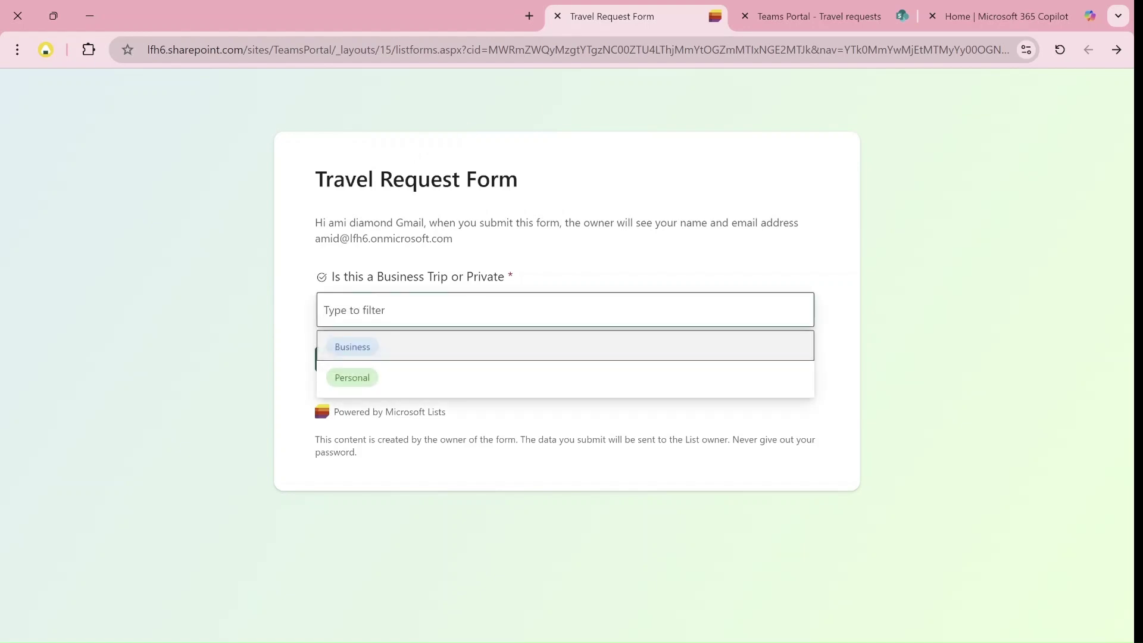
{"action": "left_click", "coordinate": [352, 377]}
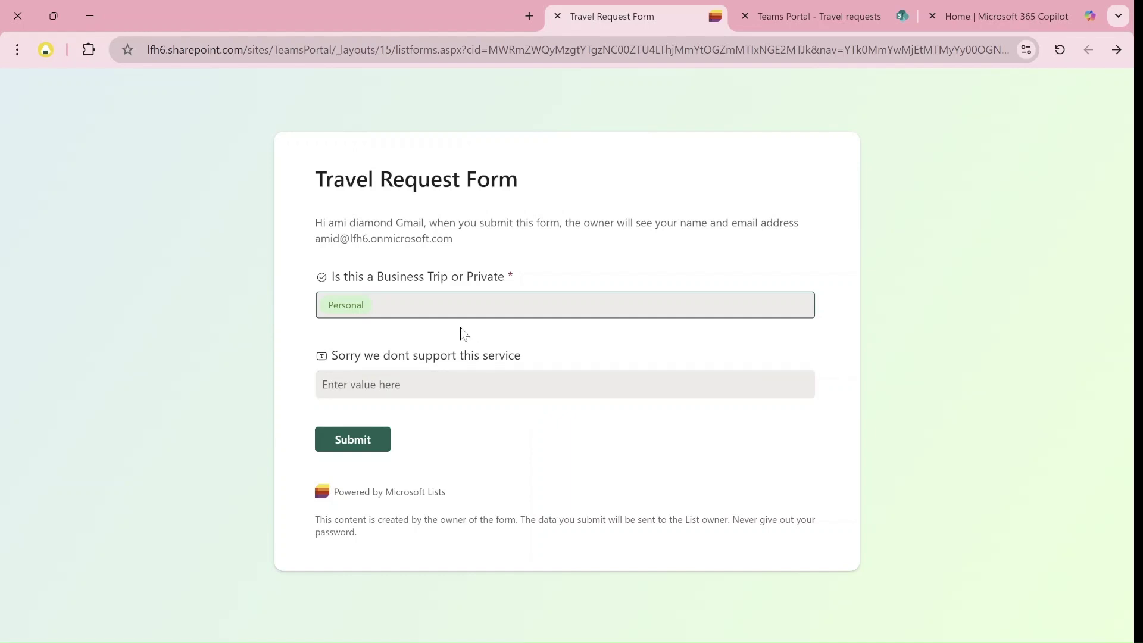
{"action": "left_click", "coordinate": [421, 304]}
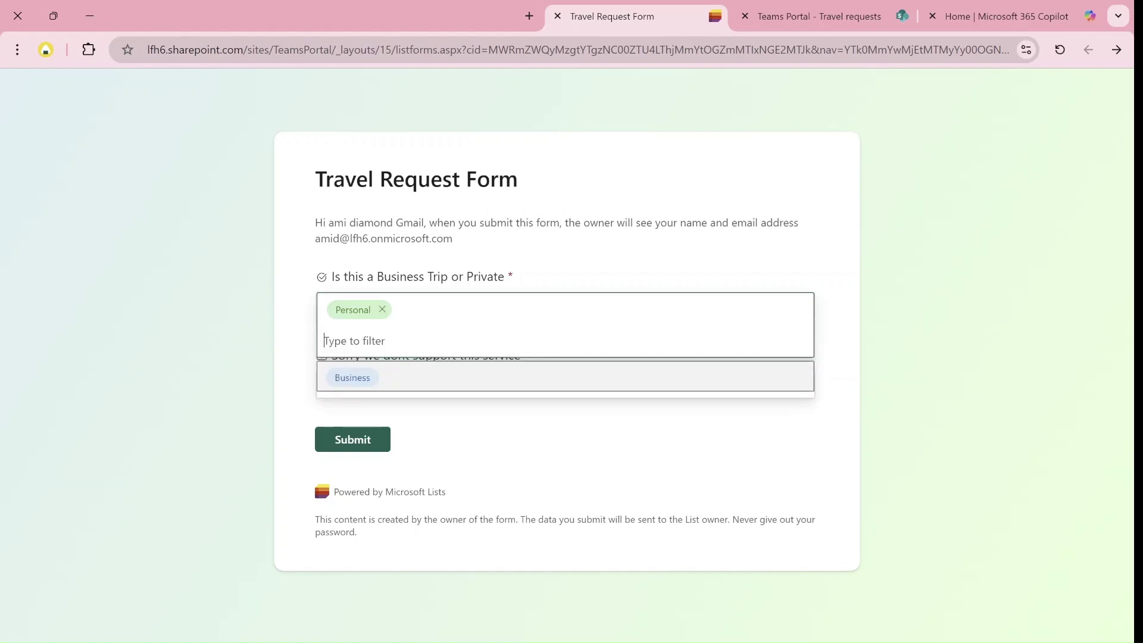
Switch the trip type to Business and choose Southwest as the Airline to test its field.
{"action": "left_click", "coordinate": [351, 377]}
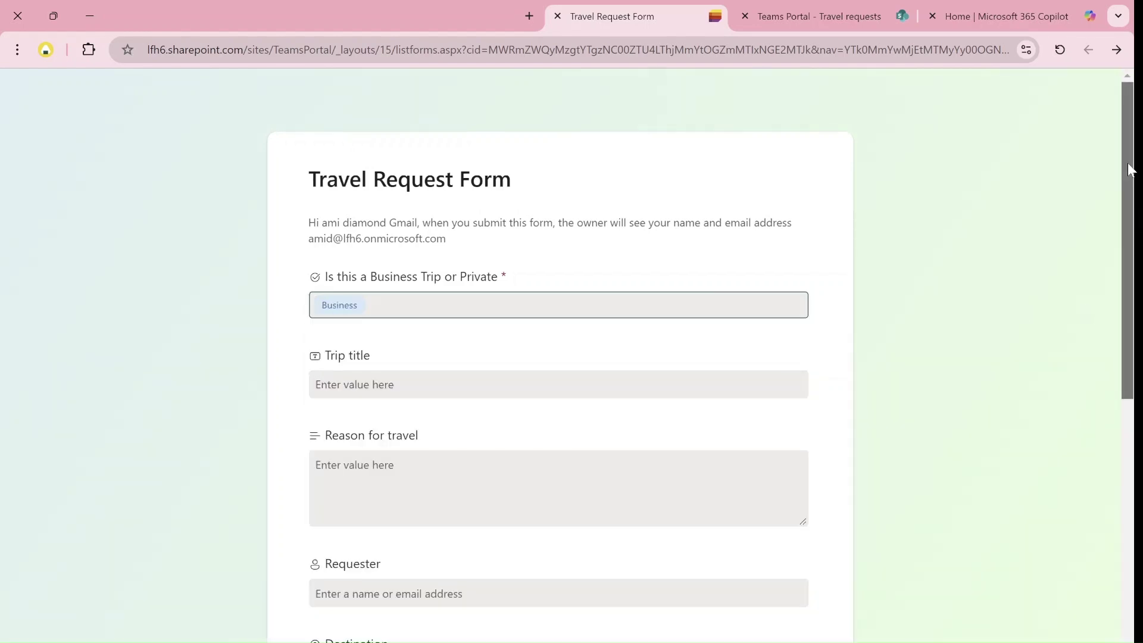
{"action": "left_click_drag", "start_coordinate": [1133, 174], "coordinate": [1131, 400]}
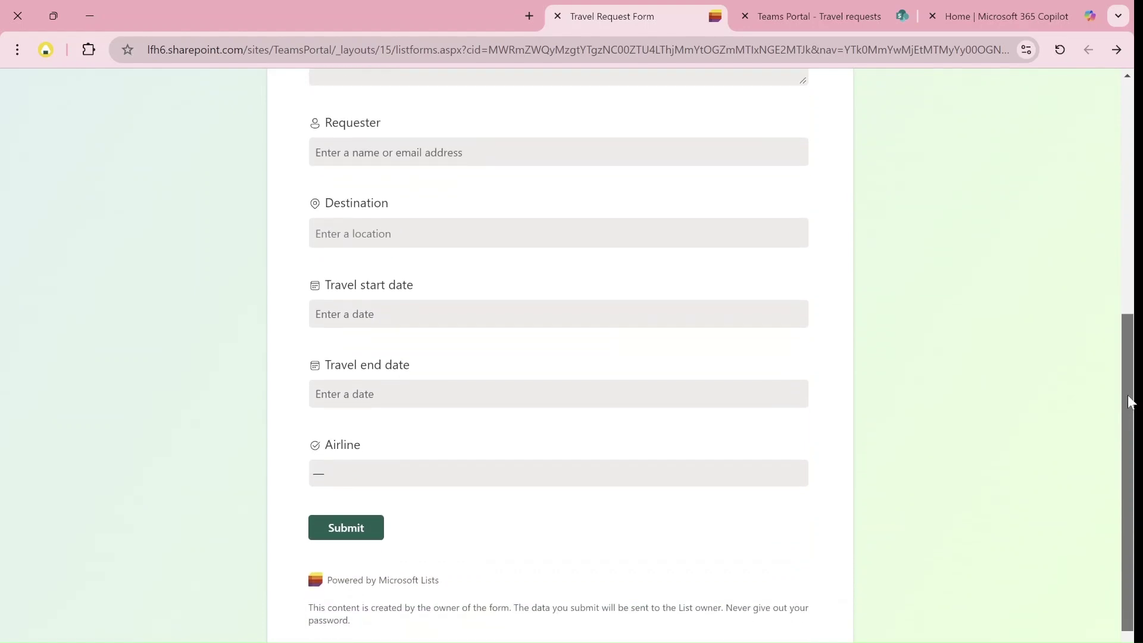
{"action": "left_click", "coordinate": [790, 475]}
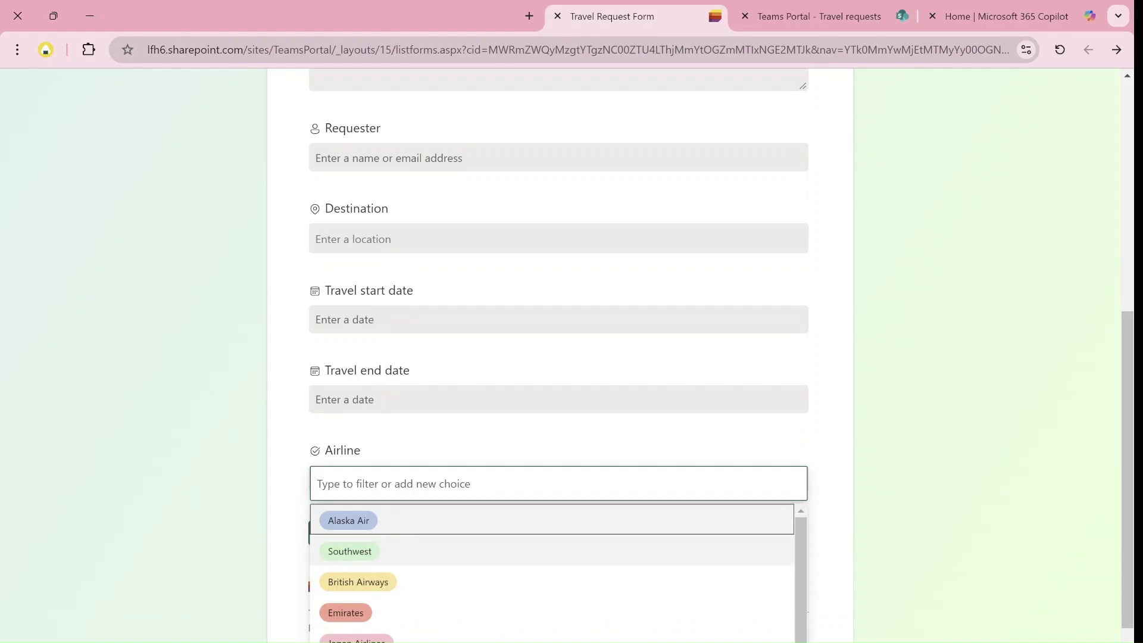
{"action": "left_click", "coordinate": [515, 550]}
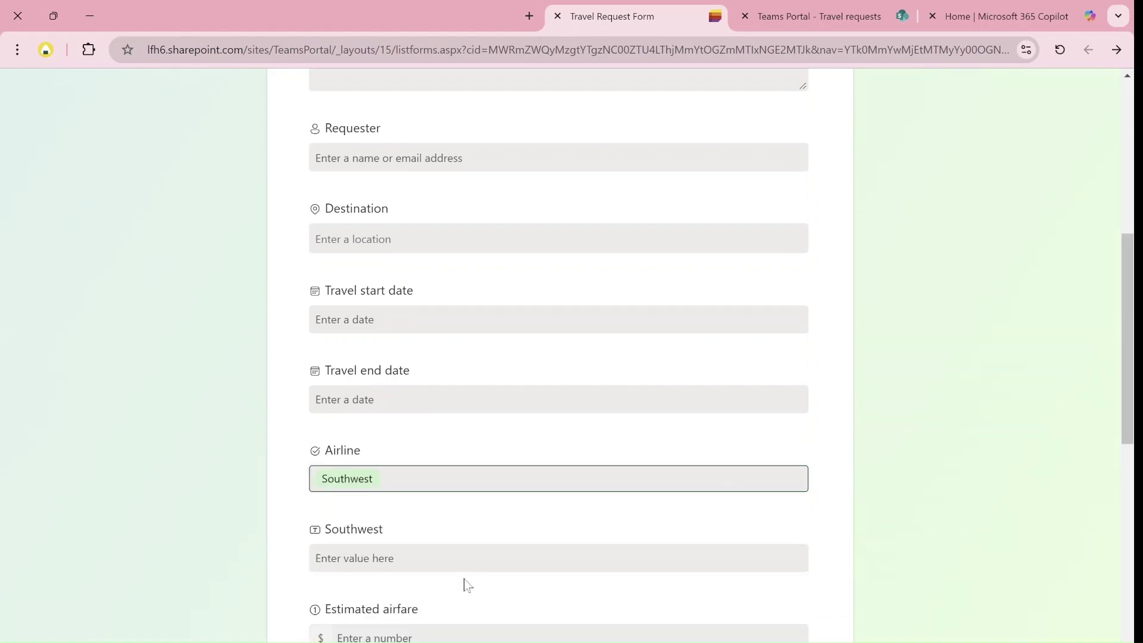
{"action": "left_click", "coordinate": [515, 558]}
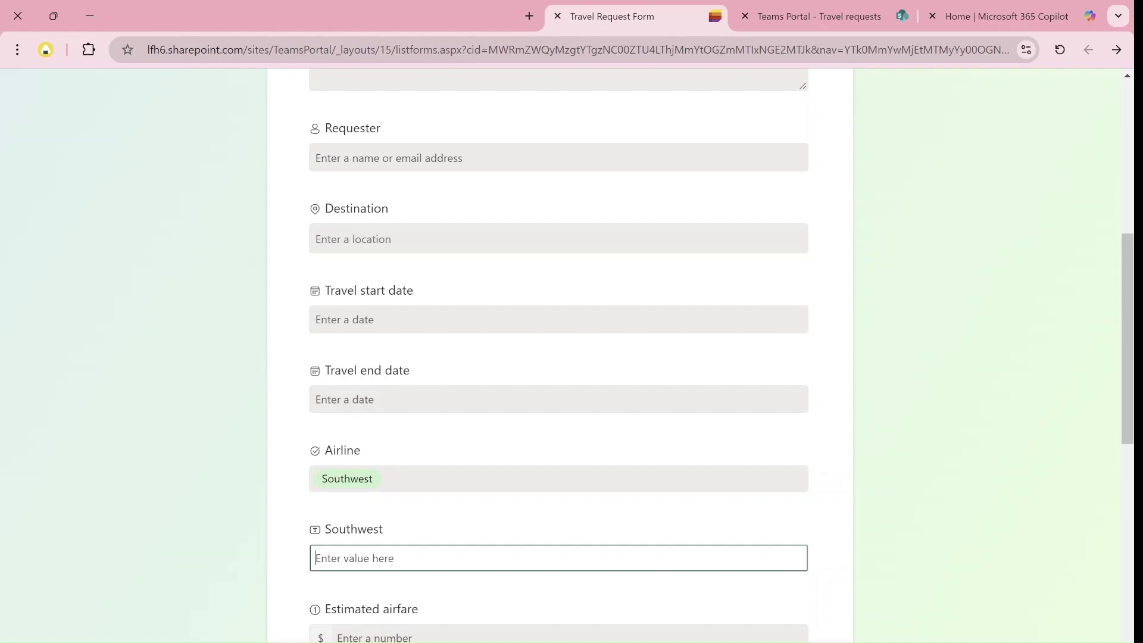
{"action": "left_click_drag", "start_coordinate": [1131, 375], "coordinate": [1133, 411]}
Change the Airline to Emirates and review the airfare and hotel fields that follow.
{"action": "left_click", "coordinate": [387, 326]}
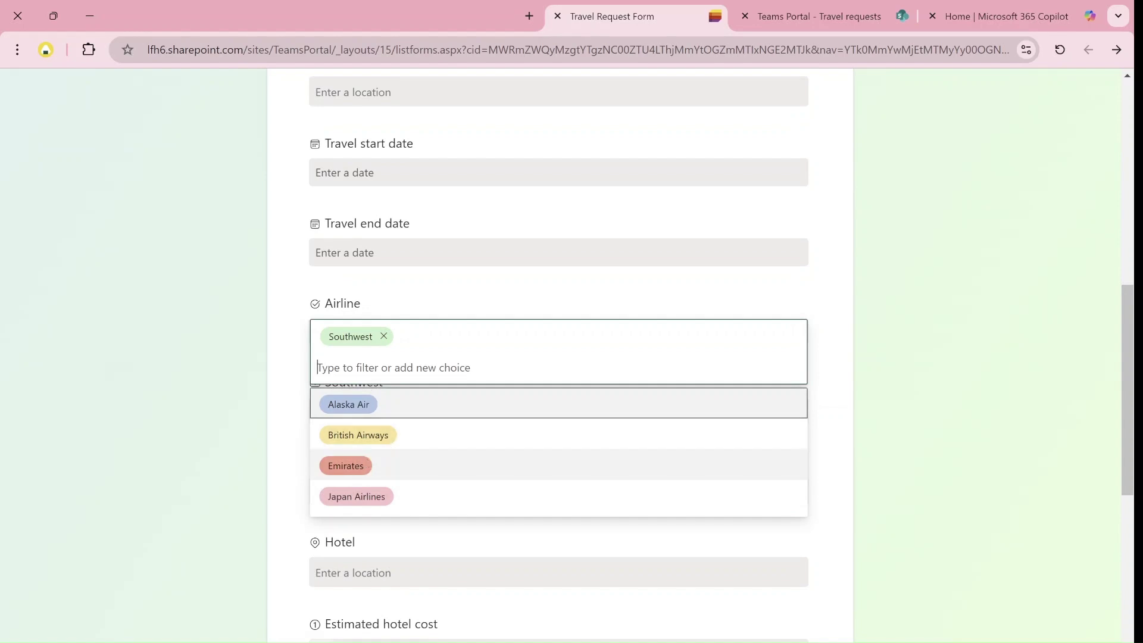
{"action": "left_click", "coordinate": [360, 467]}
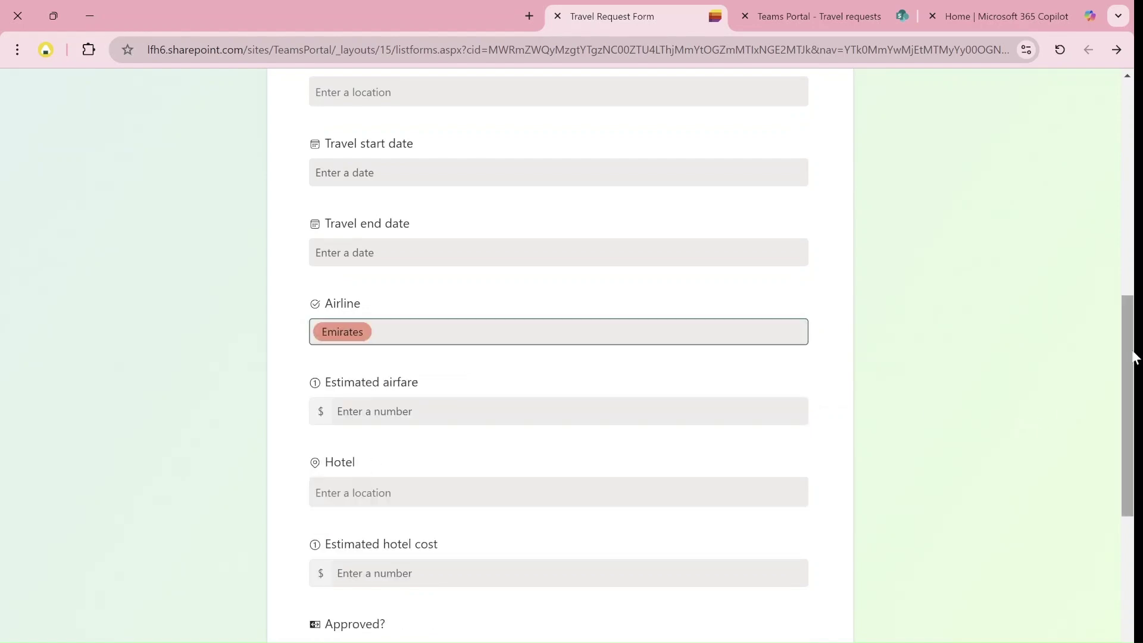
{"action": "left_click_drag", "start_coordinate": [1132, 352], "coordinate": [1133, 146]}
{"action": "left_click", "coordinate": [780, 18]}
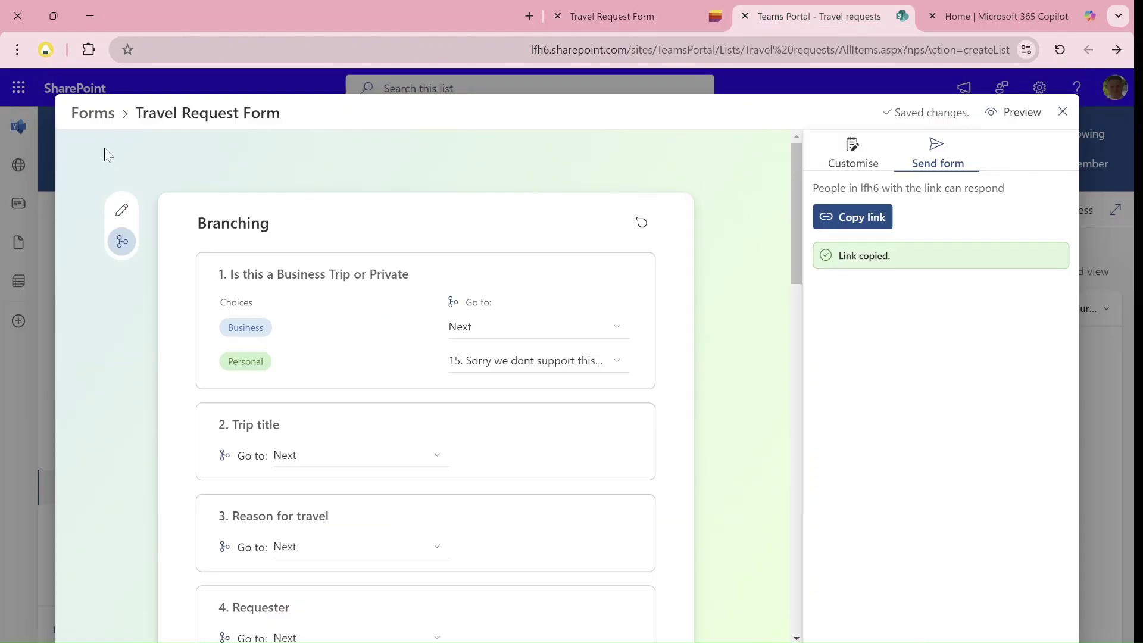
{"action": "left_click", "coordinate": [123, 212]}
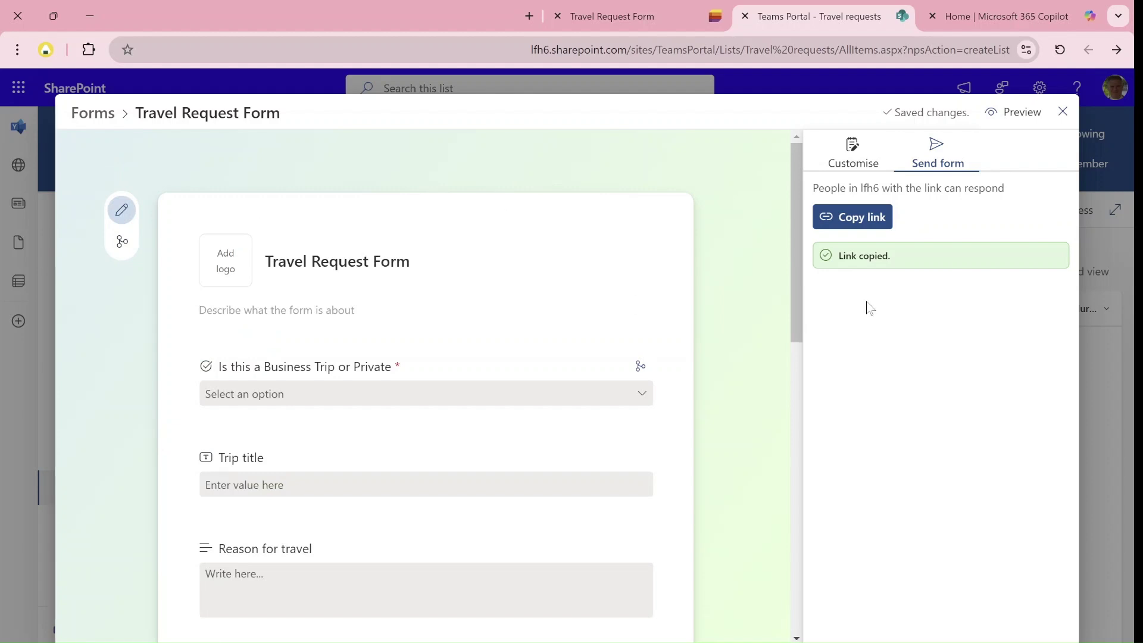
{"action": "left_click", "coordinate": [835, 156]}
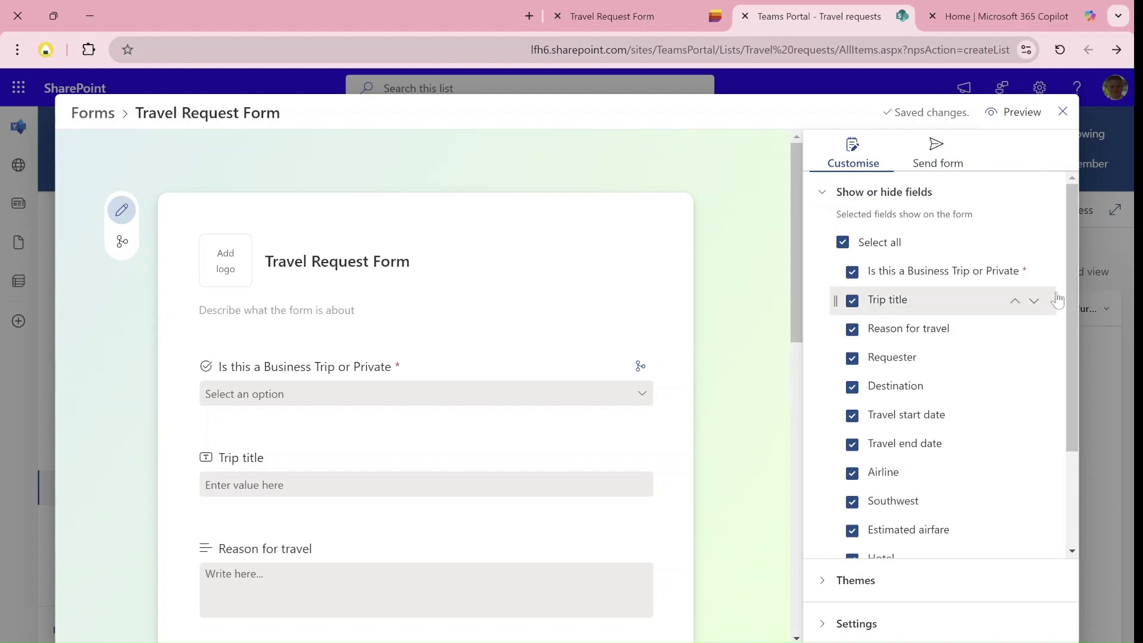
{"action": "scroll", "coordinate": [1073, 247], "scroll_direction": "down", "scroll_amount": 1}
{"action": "mouse_move", "coordinate": [1072, 247]}
{"action": "left_mouse_down"}
{"action": "mouse_move", "coordinate": [1070, 409]}
{"action": "mouse_move", "coordinate": [1073, 233]}
{"action": "left_mouse_up"}
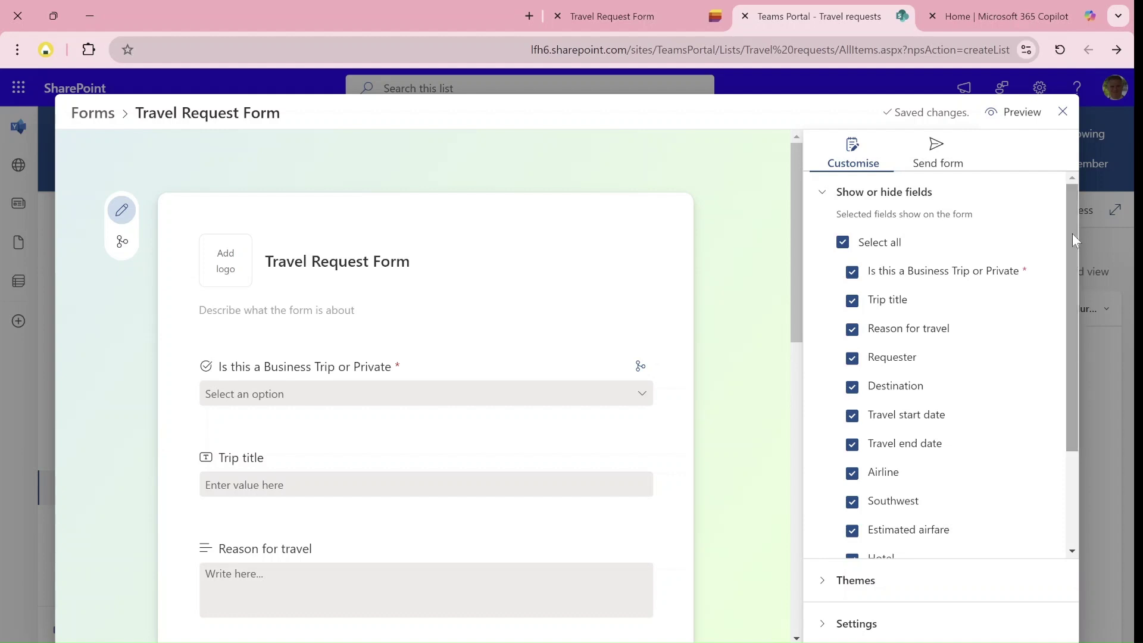
Confirm Business goes to the next question and Personal jumps to question 15, changing nothing.
{"action": "left_click", "coordinate": [123, 250]}
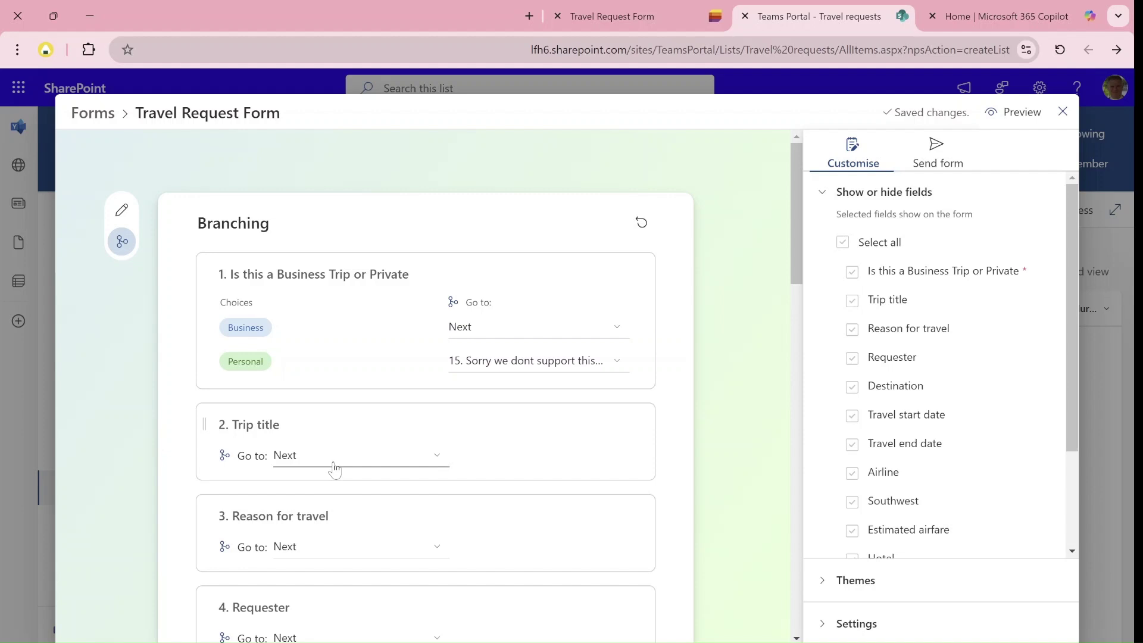
{"action": "left_click", "coordinate": [618, 327]}
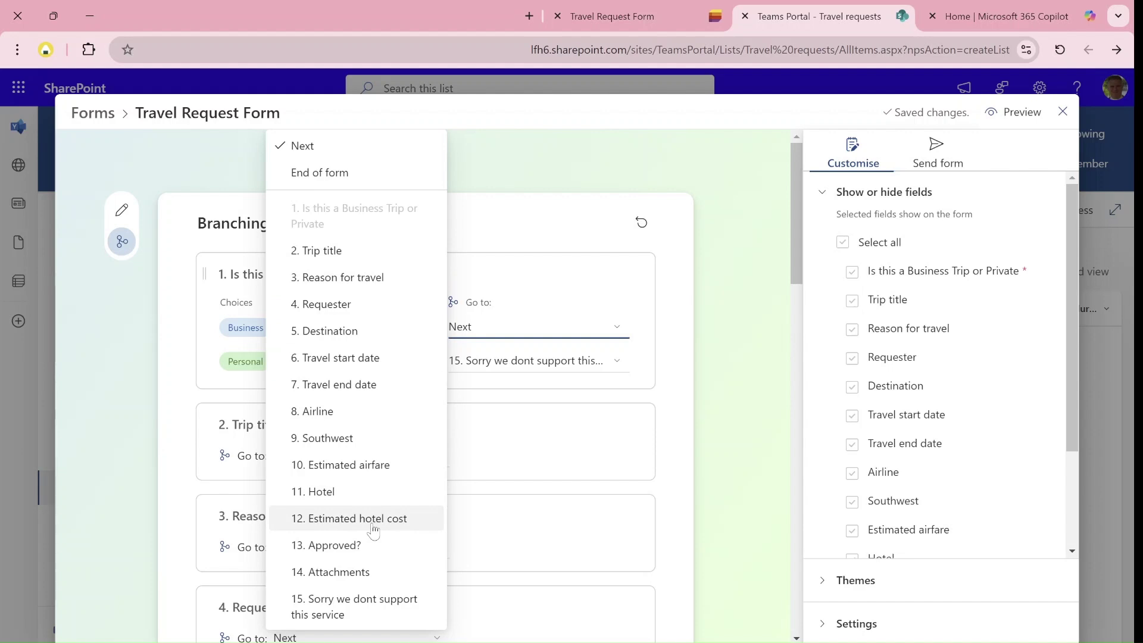
{"action": "left_click", "coordinate": [570, 234]}
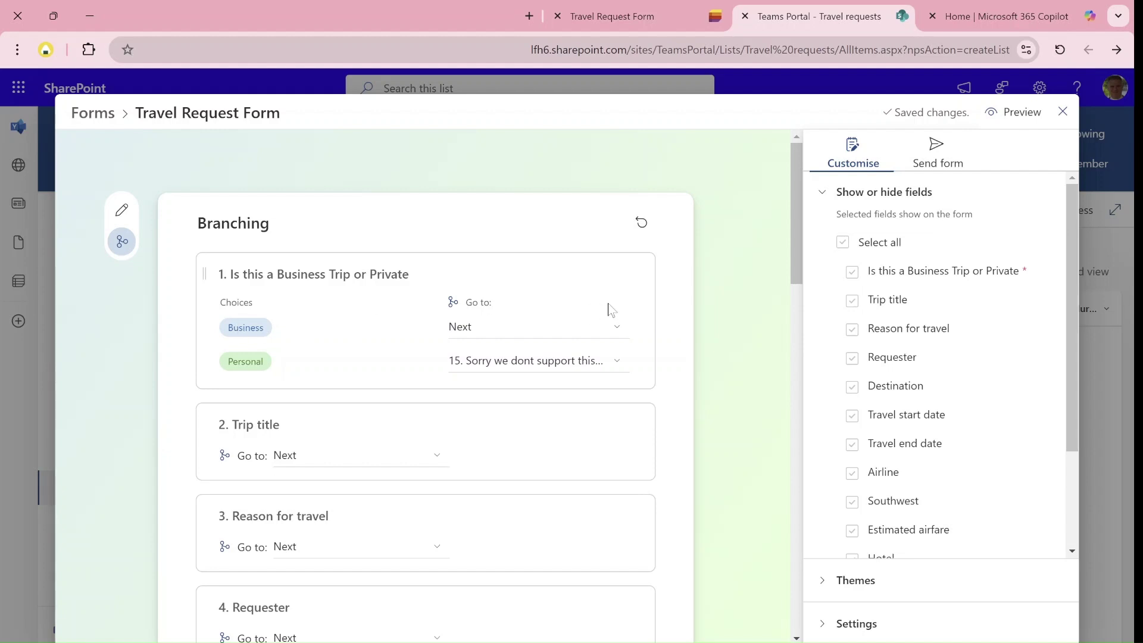
{"action": "left_click", "coordinate": [620, 363]}
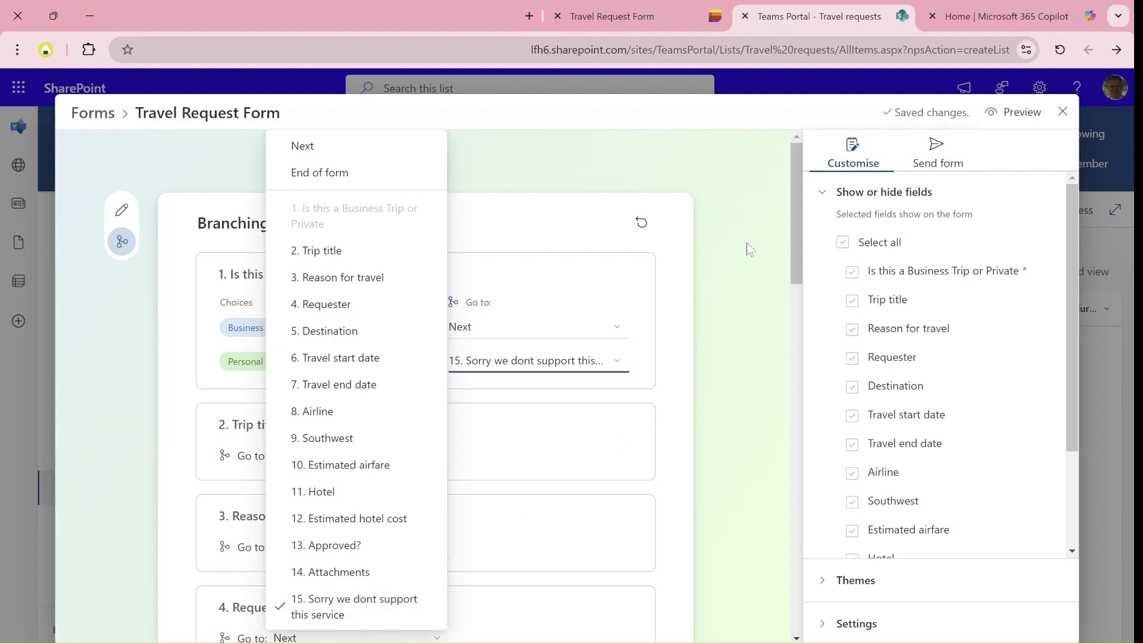
{"action": "left_click", "coordinate": [696, 213]}
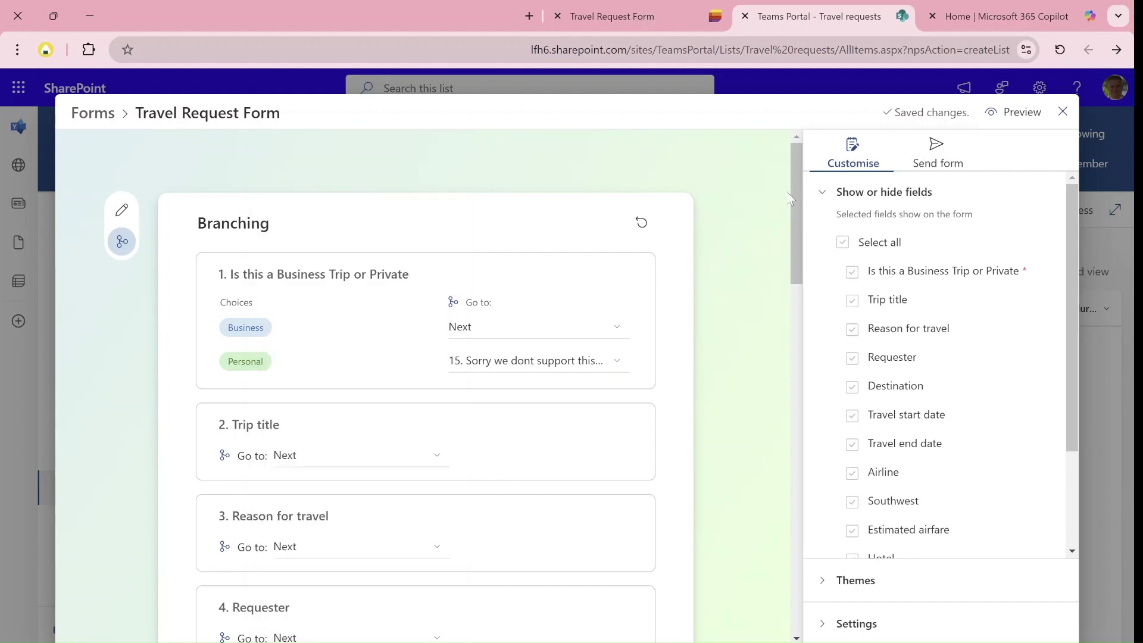
{"action": "left_click_drag", "start_coordinate": [794, 183], "coordinate": [787, 250]}
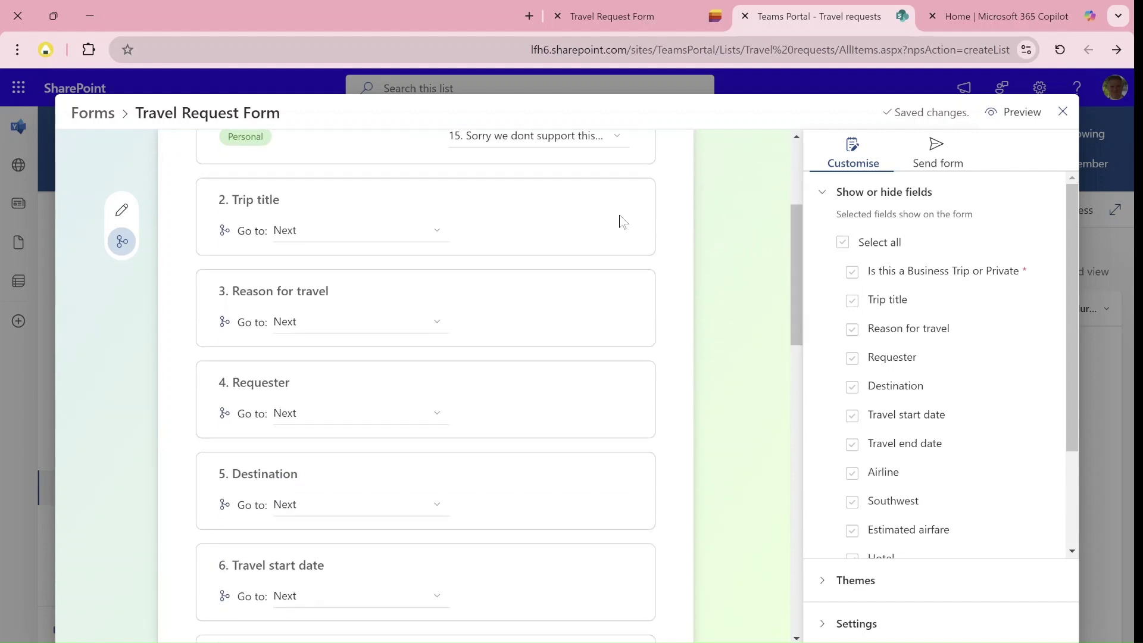
{"action": "left_click", "coordinate": [432, 235]}
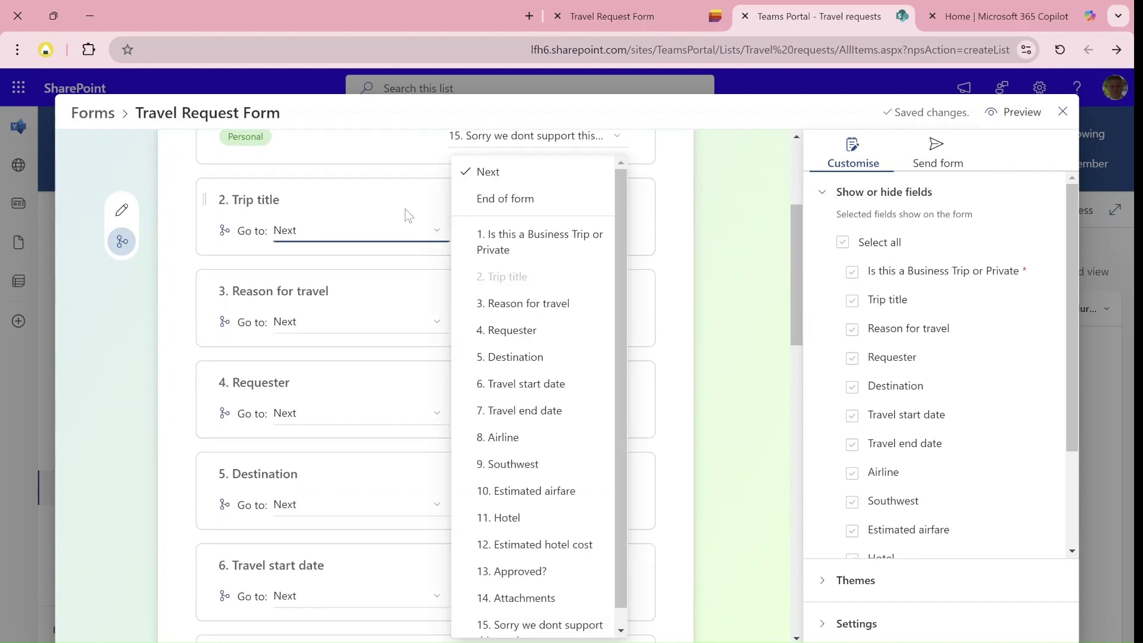
{"action": "left_click", "coordinate": [173, 218]}
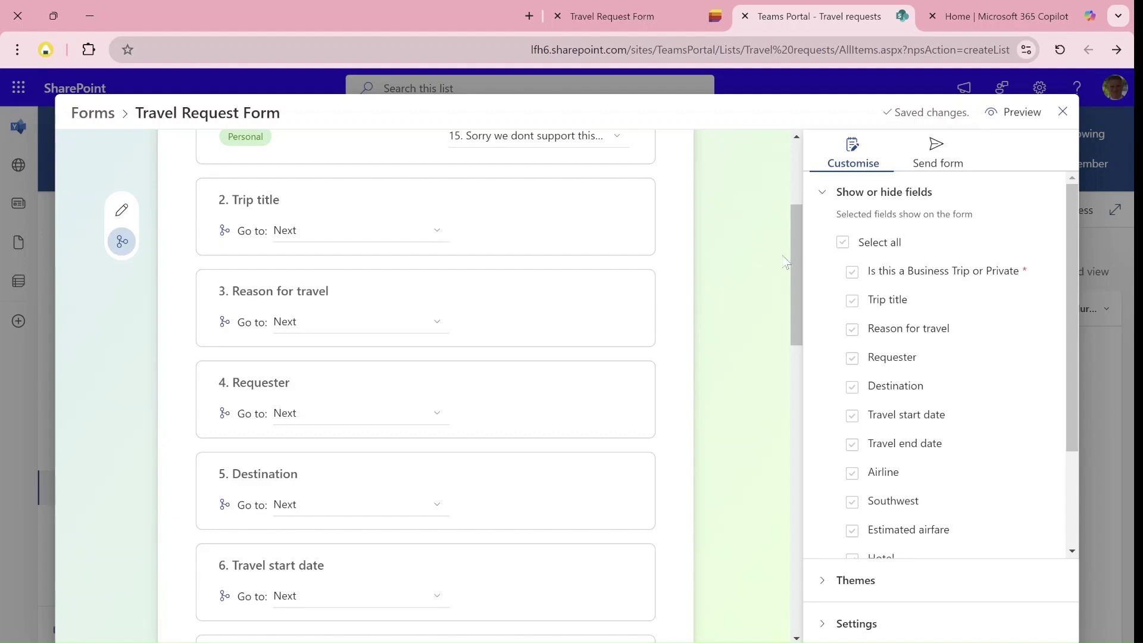
{"action": "left_click_drag", "start_coordinate": [792, 243], "coordinate": [782, 373]}
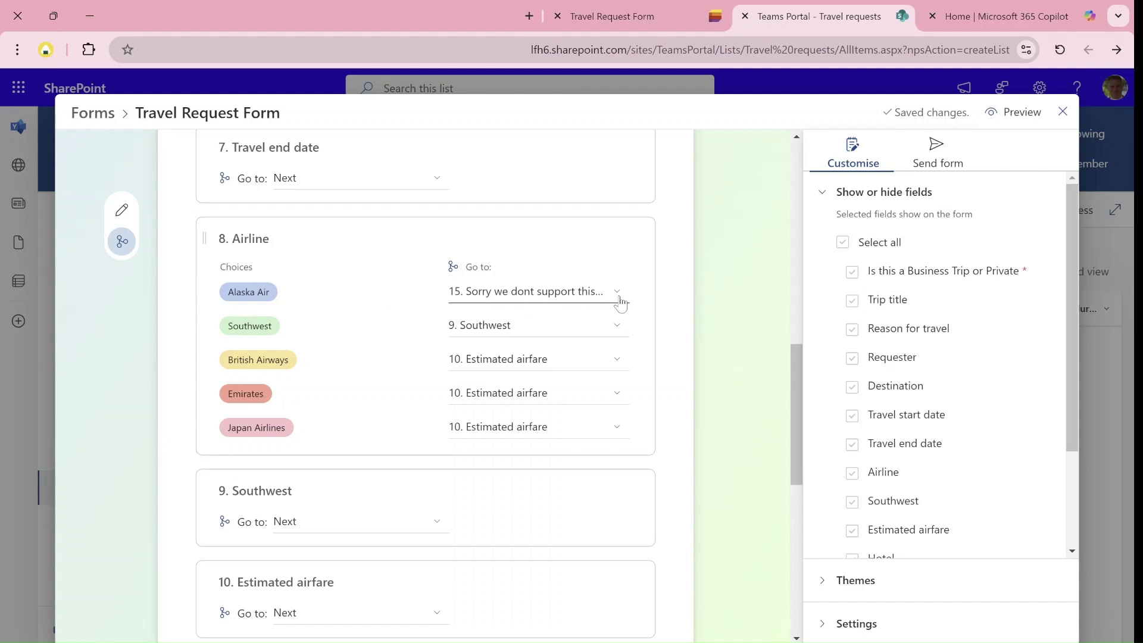
{"action": "left_click", "coordinate": [617, 293]}
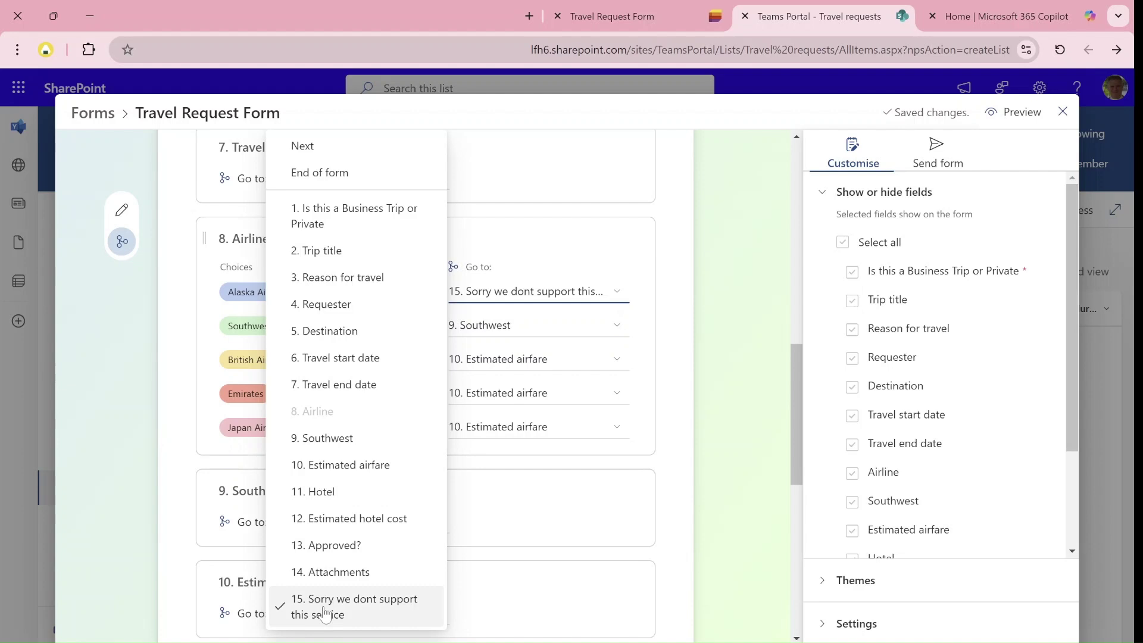
{"action": "left_click", "coordinate": [690, 241]}
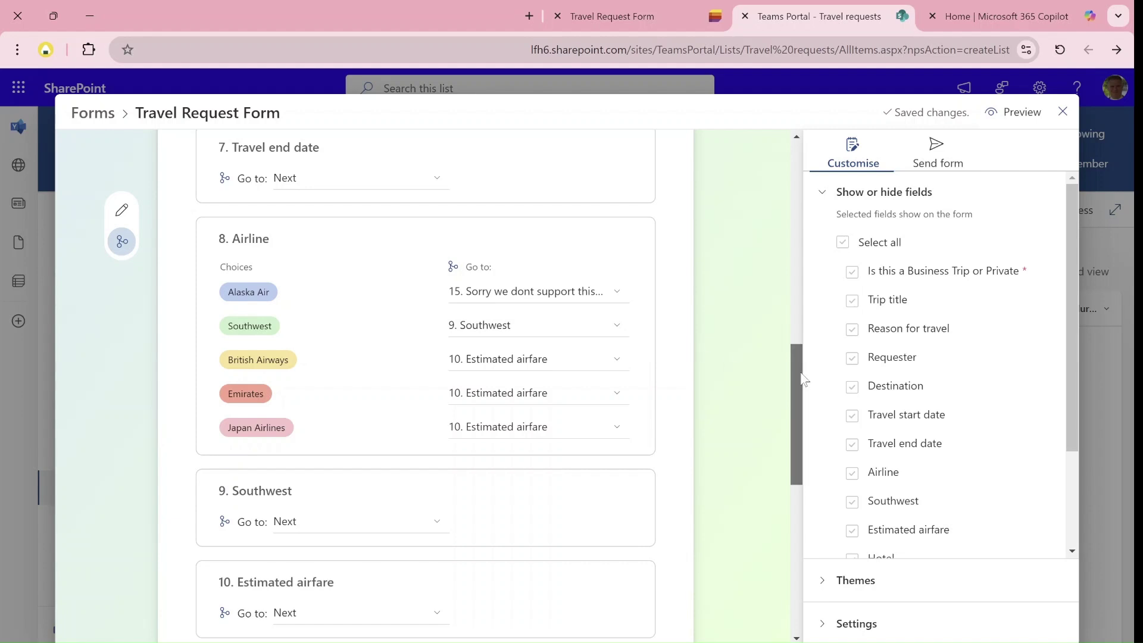
{"action": "left_click_drag", "start_coordinate": [799, 377], "coordinate": [798, 413]}
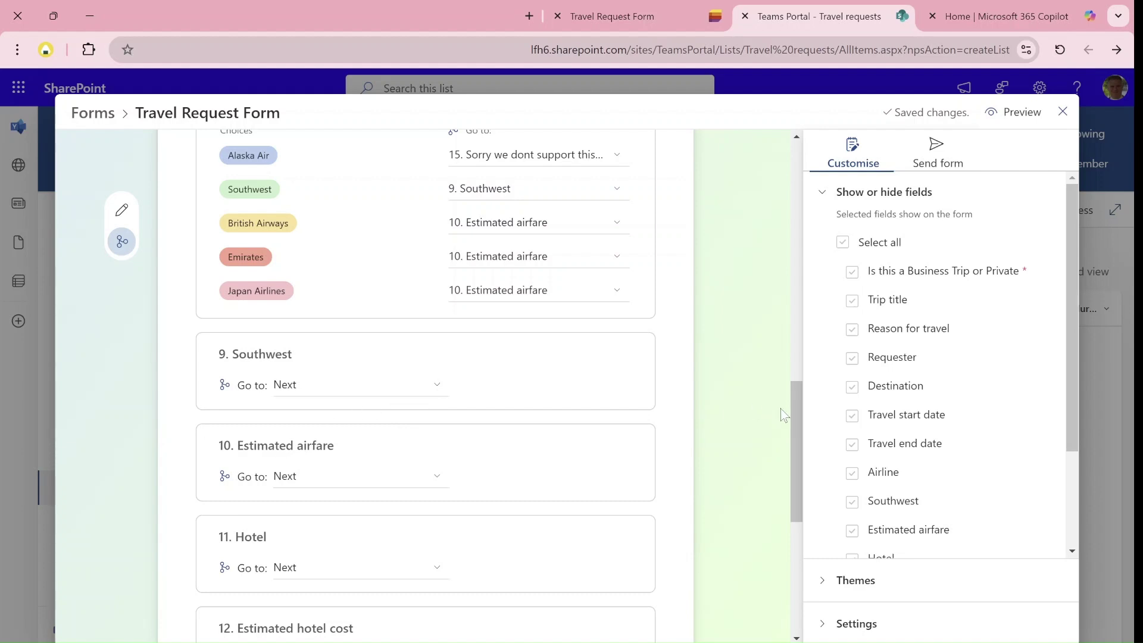
{"action": "left_click_drag", "start_coordinate": [795, 417], "coordinate": [738, 134]}
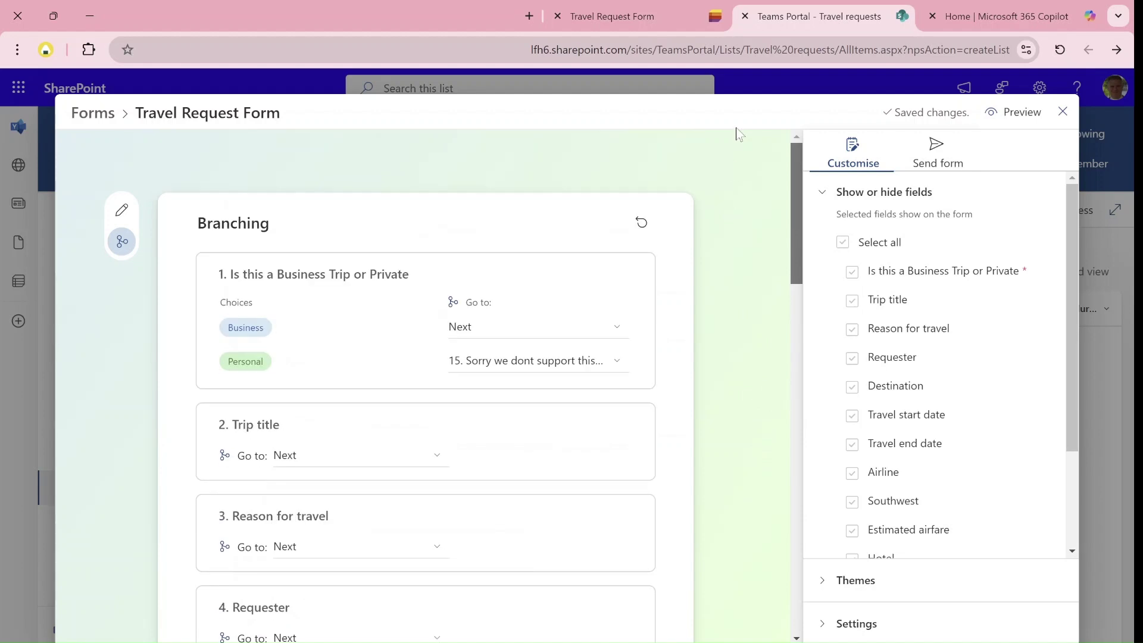
{"action": "left_click_drag", "start_coordinate": [738, 134], "coordinate": [760, 159]}
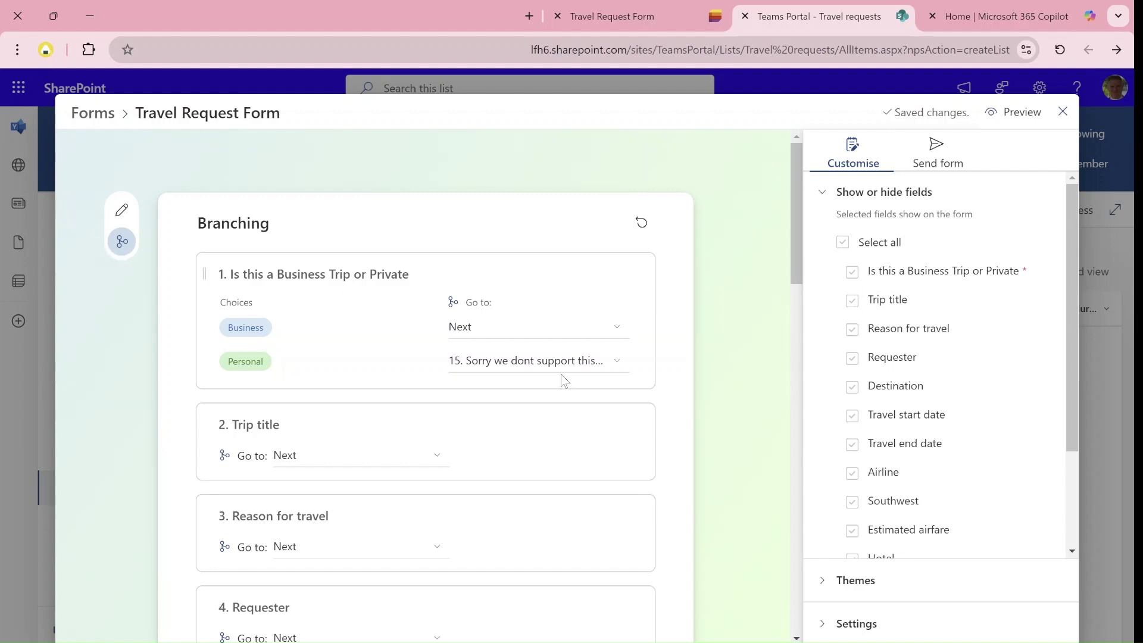
Return to the form designer and toggle Trip title off and back on so it stays shown.
{"action": "mouse_move", "coordinate": [858, 285]}
{"action": "mouse_move", "coordinate": [917, 309]}
{"action": "left_click", "coordinate": [122, 211]}
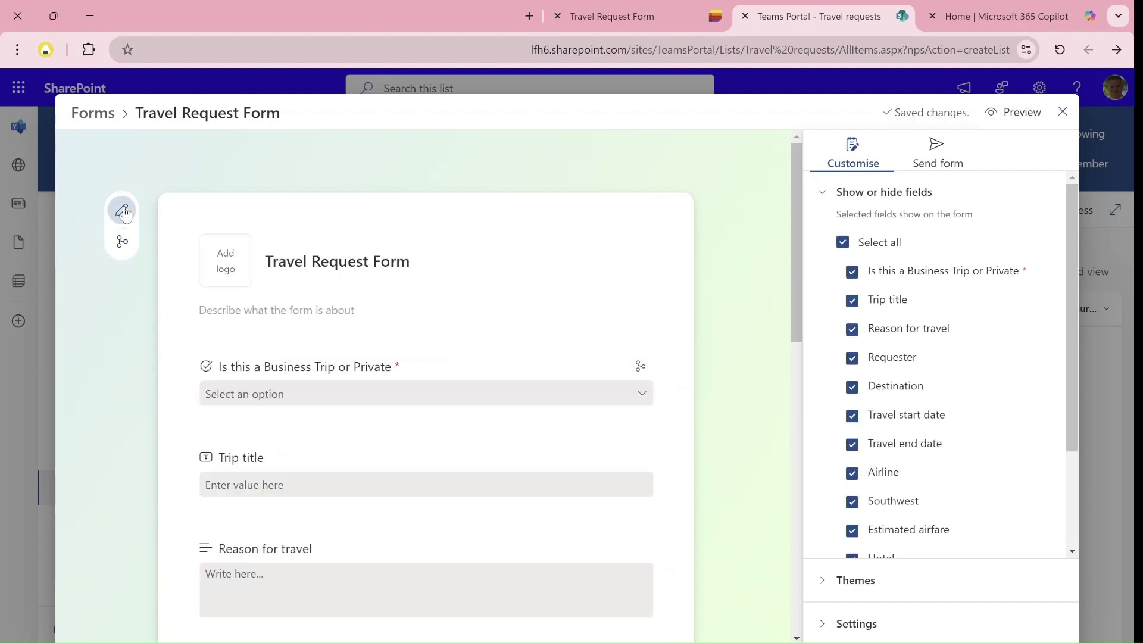
{"action": "left_click", "coordinate": [852, 300]}
{"action": "left_click", "coordinate": [853, 301]}
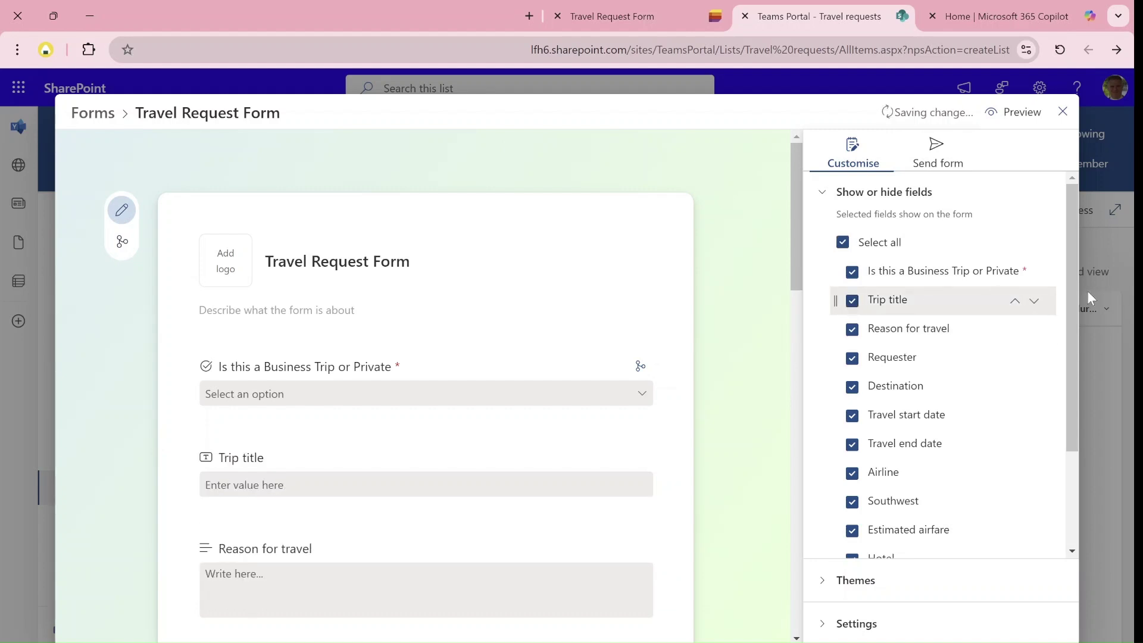
{"action": "mouse_move", "coordinate": [1073, 222]}
{"action": "left_mouse_down"}
{"action": "mouse_move", "coordinate": [1081, 463]}
{"action": "mouse_move", "coordinate": [1088, 205]}
{"action": "left_mouse_up"}
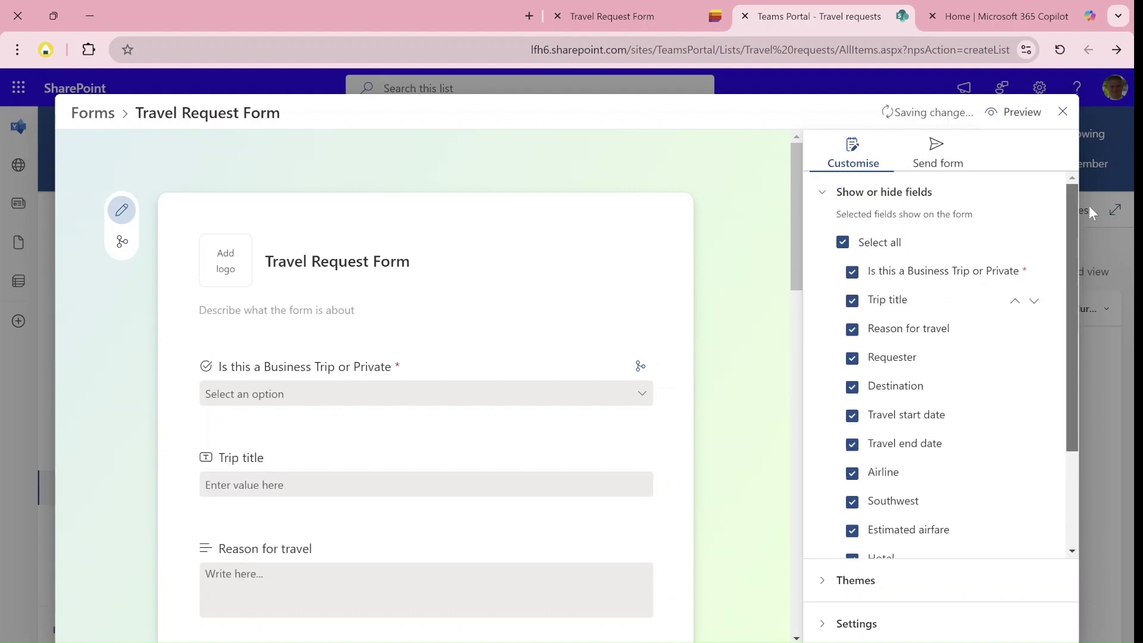